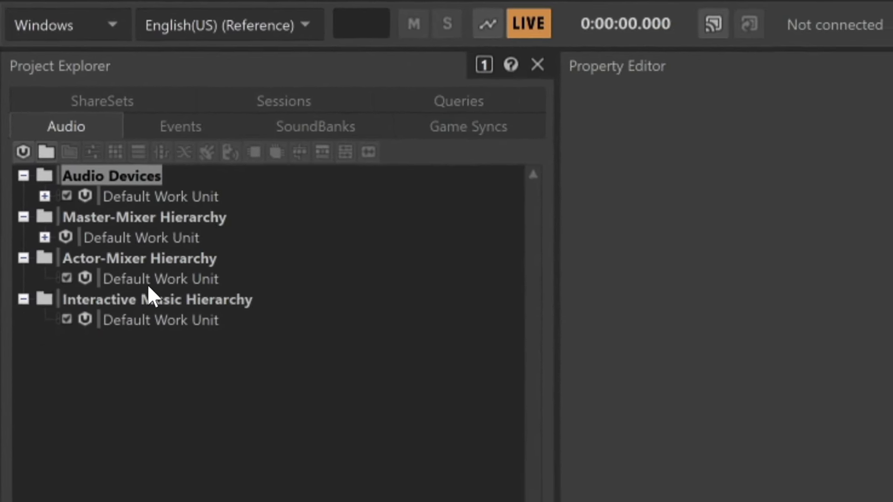
# - Import IceGem_Blast.wav as a Sound SFX into the Actor-Mixer Default Work Unit
pyautogui.rightClick(158, 305)
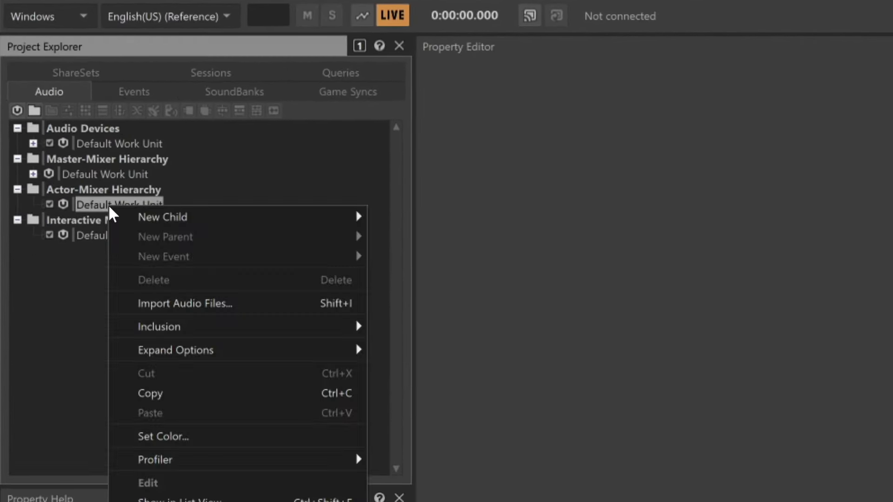
pyautogui.click(226, 302)
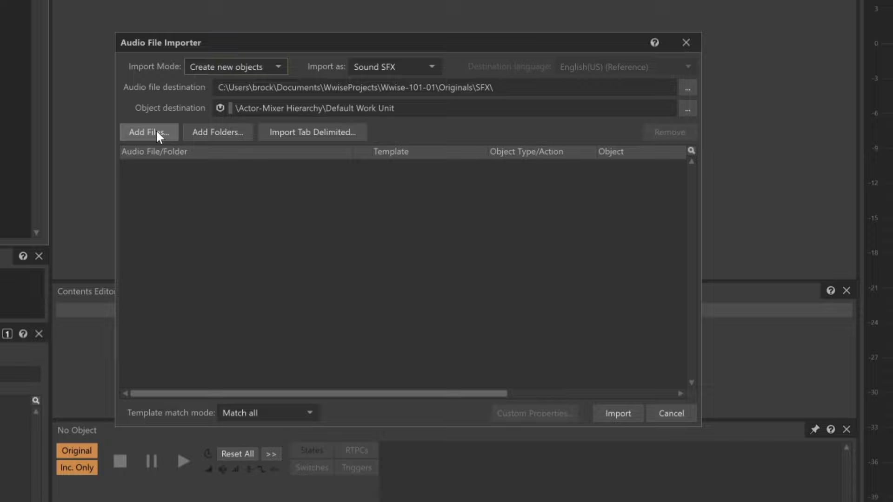
pyautogui.click(283, 201)
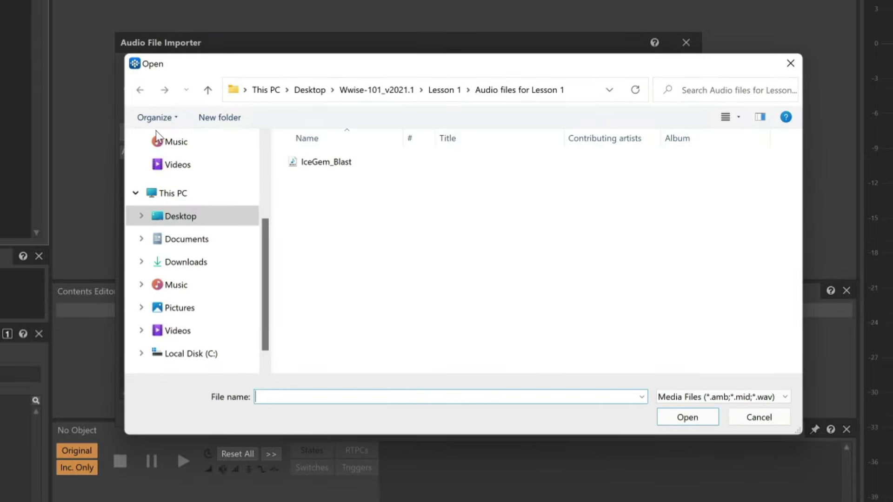
pyautogui.click(347, 170)
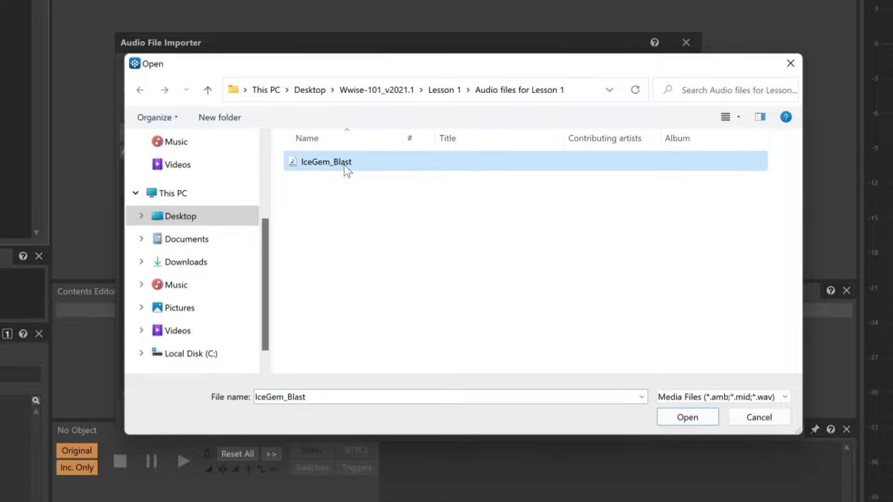
pyautogui.click(688, 417)
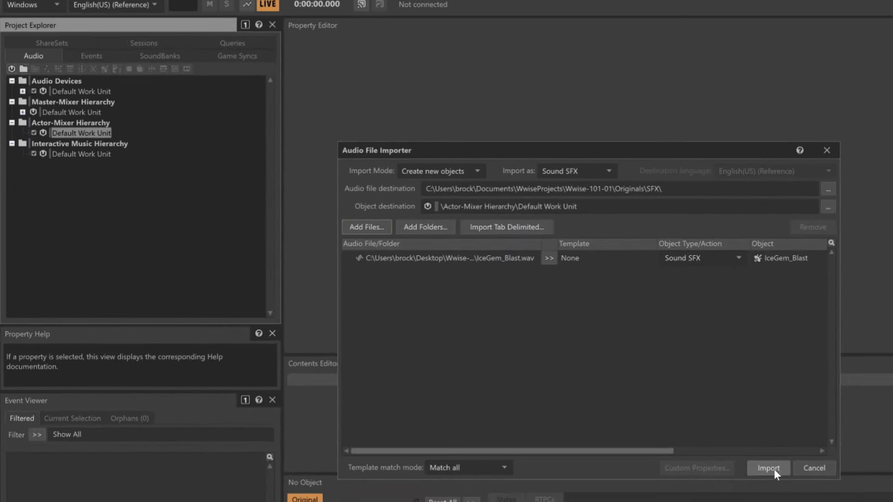
pyautogui.click(768, 468)
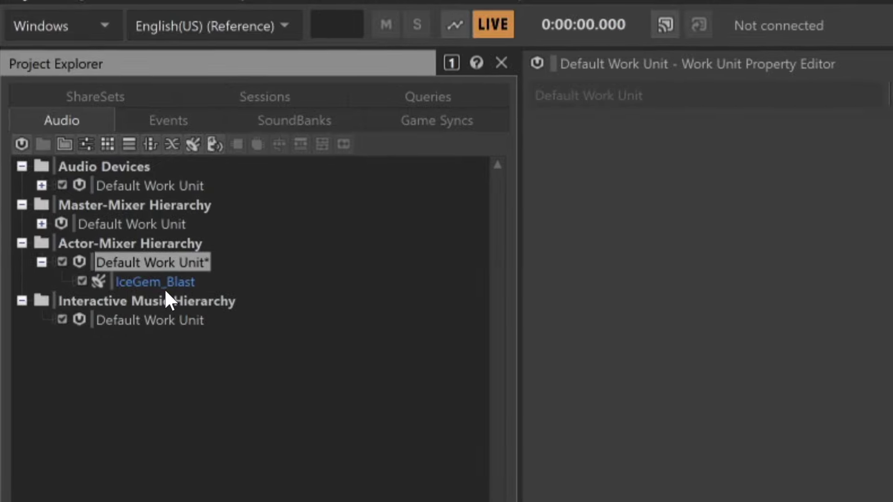
# - Select IceGem_Blast to show its 1.491-second source in the Sound Property Editor
pyautogui.click(163, 284)
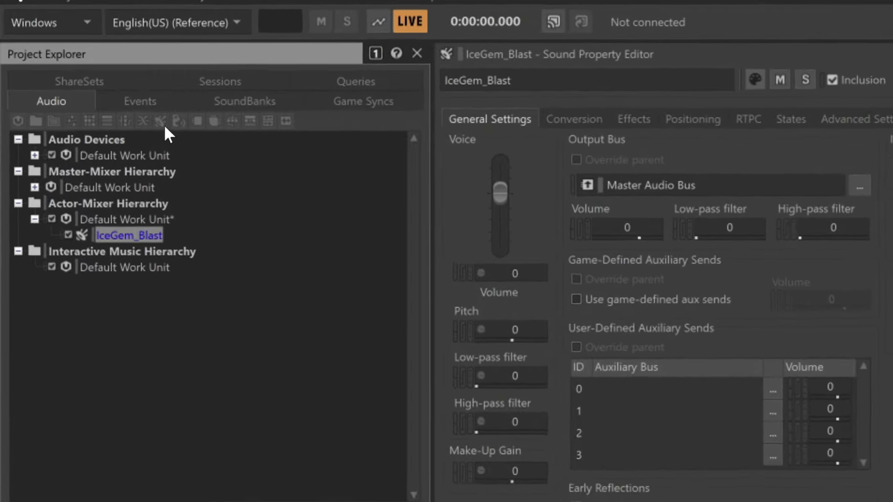
# - Add a new event named Fire_Icegem_Player to the Events tab's Default Work Unit
pyautogui.click(144, 102)
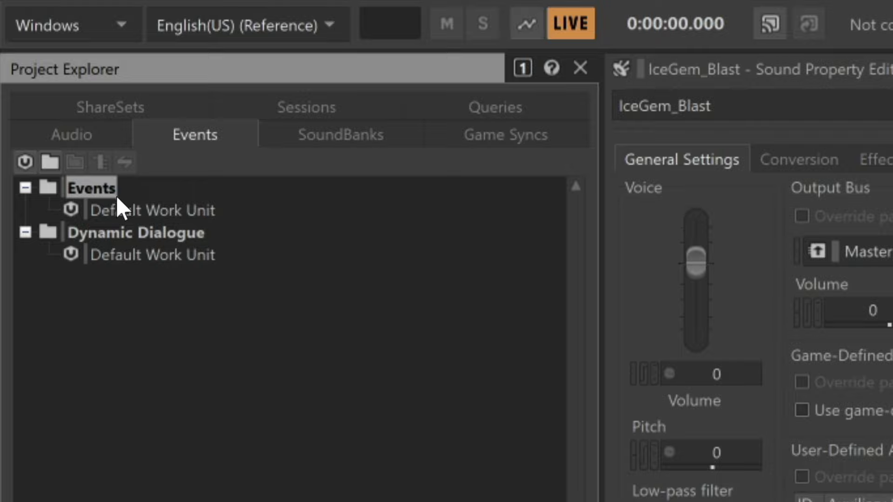
pyautogui.click(134, 212)
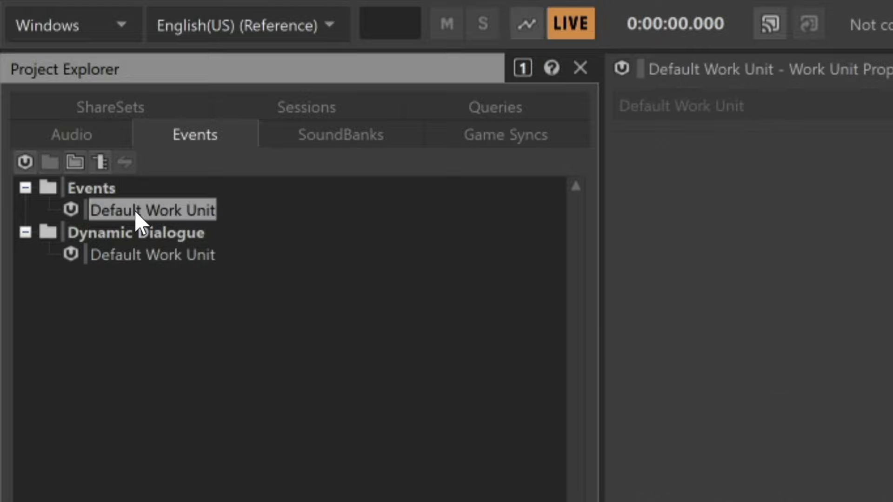
pyautogui.click(97, 170)
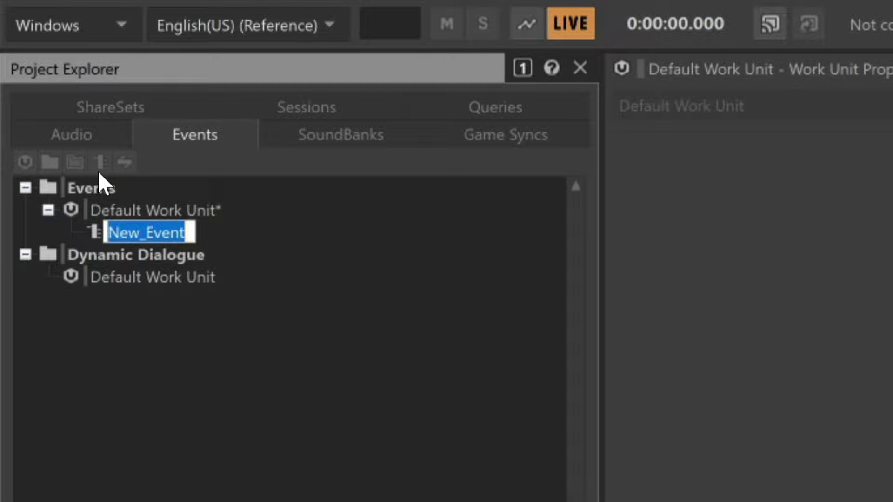
pyautogui.write('Fire_')
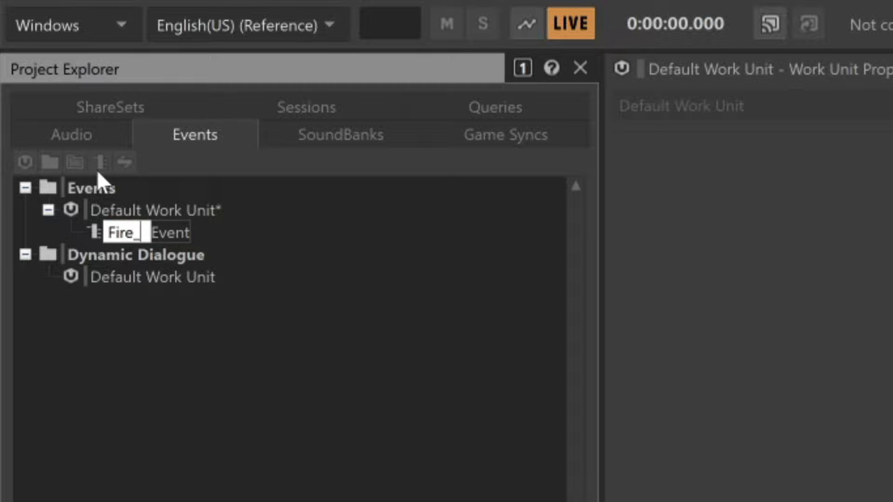
pyautogui.write('Icegem_Player')
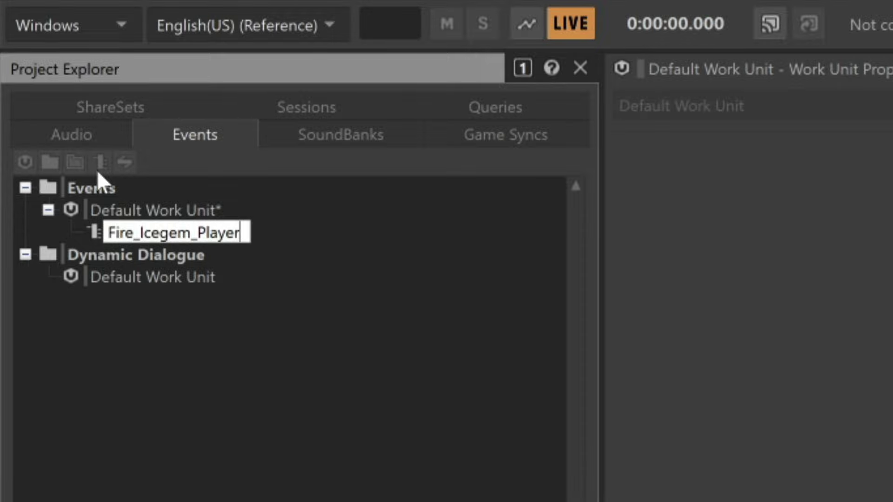
pyautogui.press('Return')
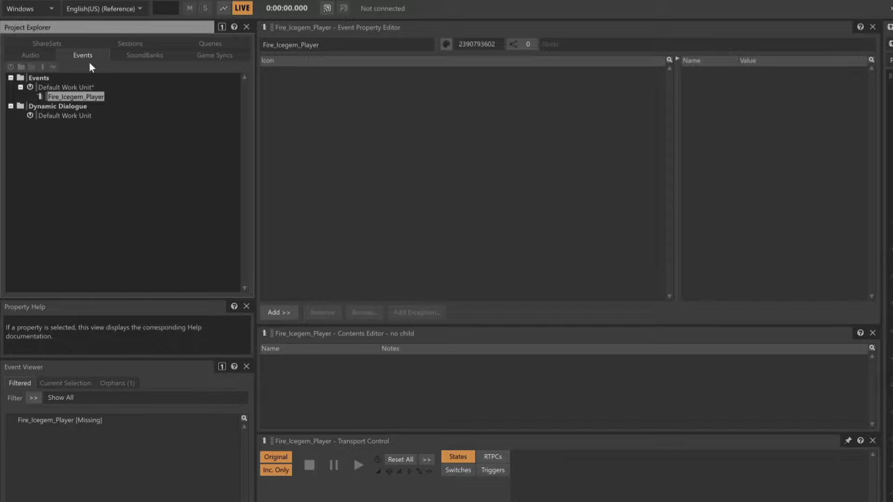
# - Give Fire_Icegem_Player a Play action targeting IceGem_Blast and audition the event
pyautogui.click(40, 57)
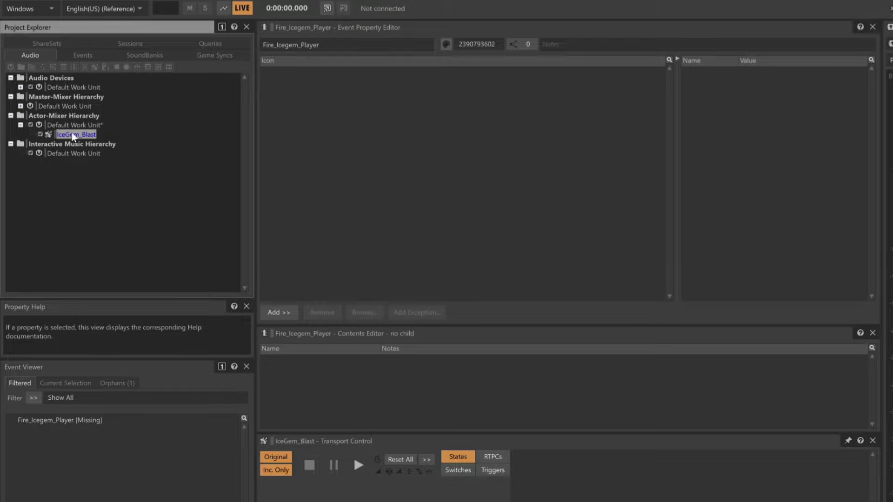
pyautogui.moveTo(91, 136); pyautogui.dragTo(248, 116)
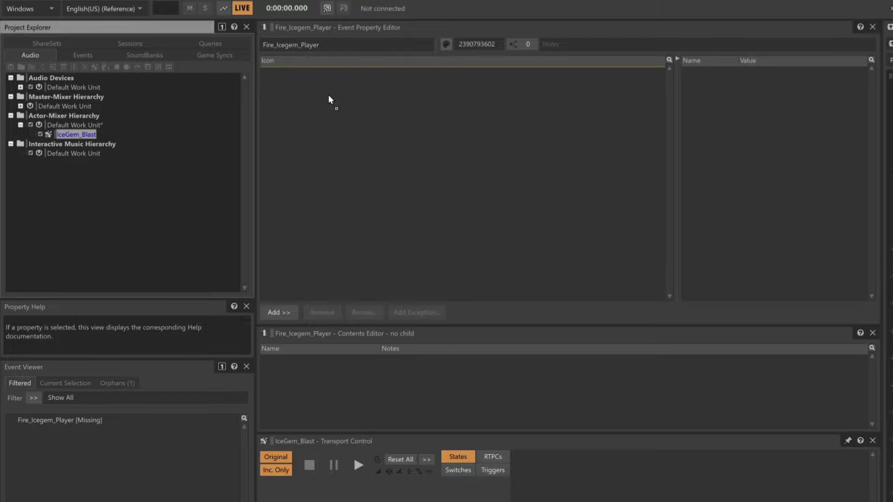
pyautogui.moveTo(330, 89); pyautogui.dragTo(330, 89)
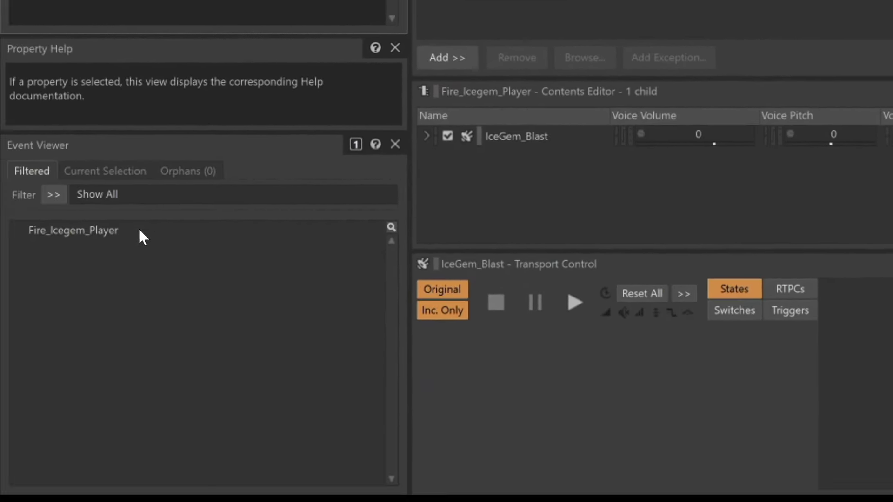
pyautogui.click(137, 229)
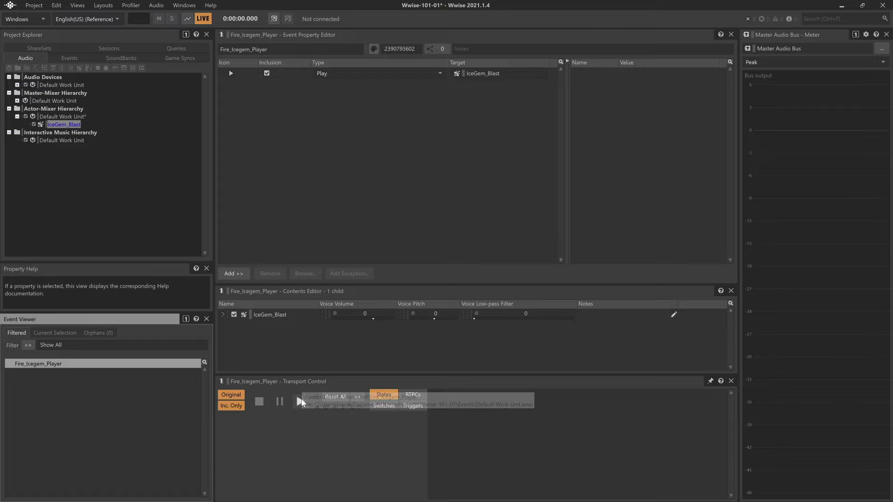
pyautogui.click(300, 402)
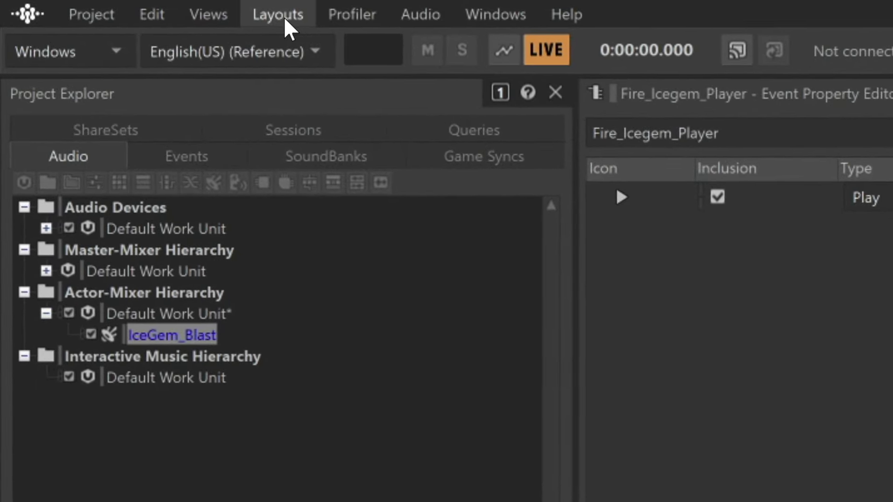
# - From the SoundBank layout, create a SoundBank named Main under Default Work Unit and expand it
pyautogui.click(107, 6)
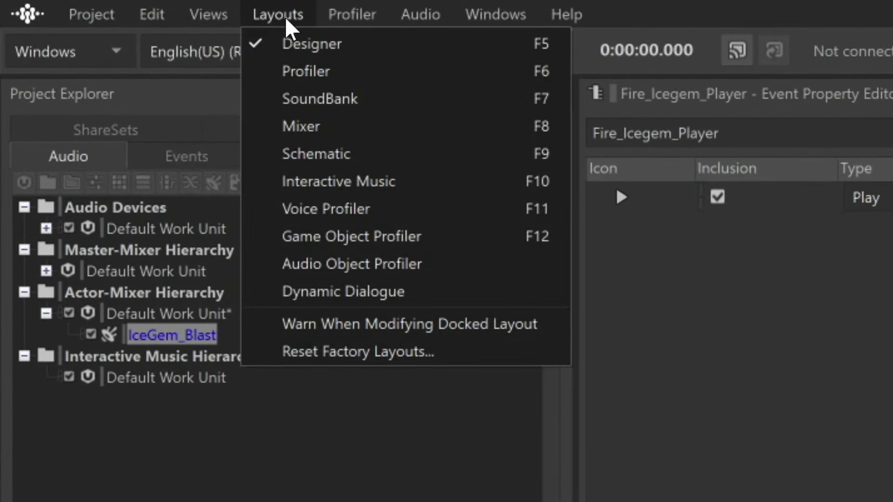
pyautogui.click(308, 96)
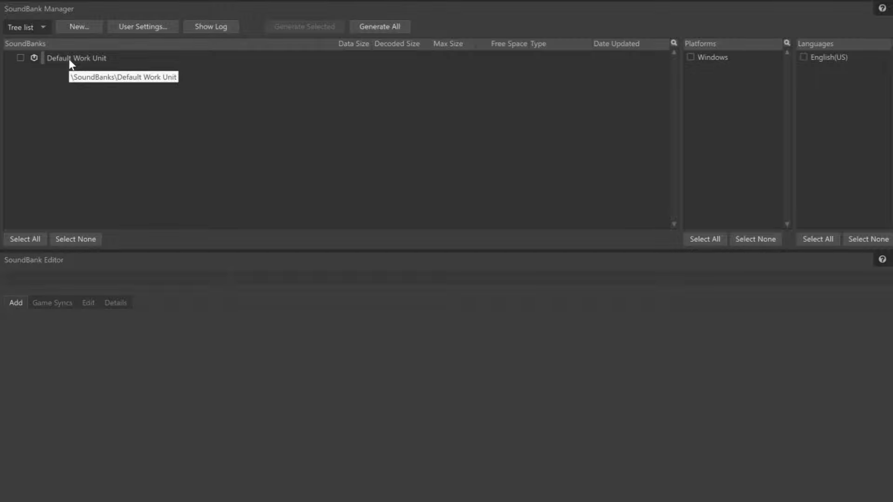
pyautogui.click(69, 59)
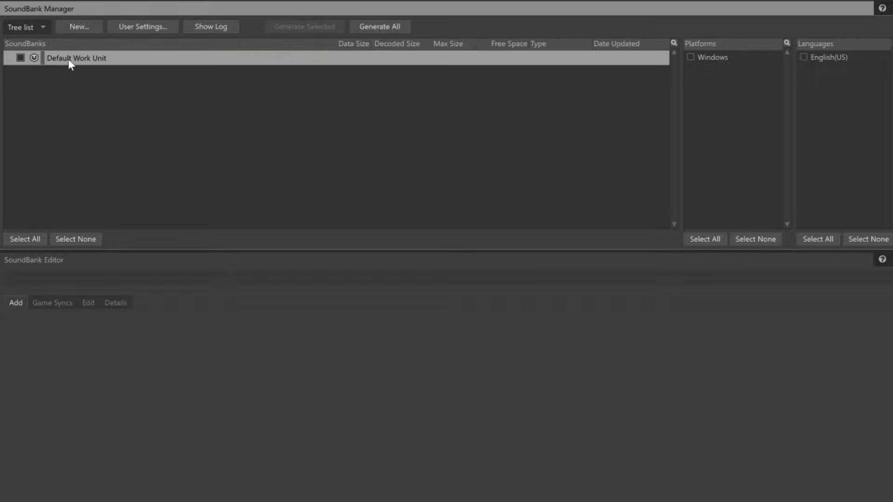
pyautogui.click(79, 28)
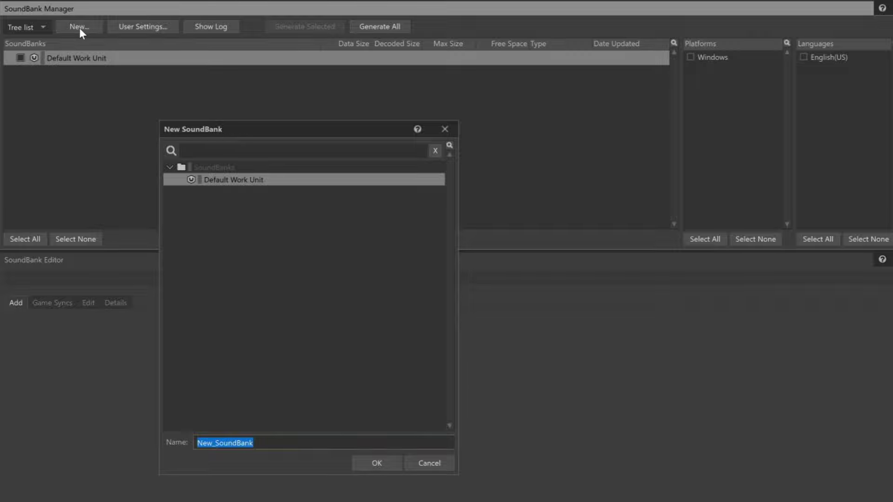
pyautogui.write('Main')
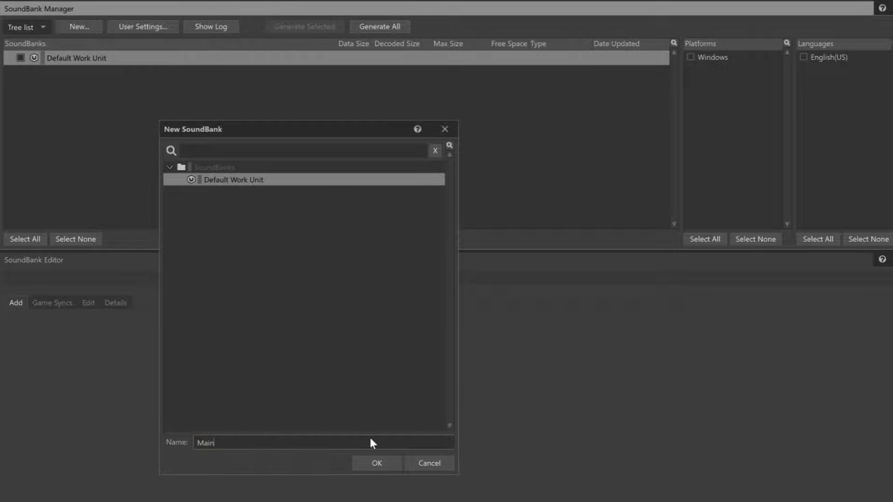
pyautogui.click(384, 463)
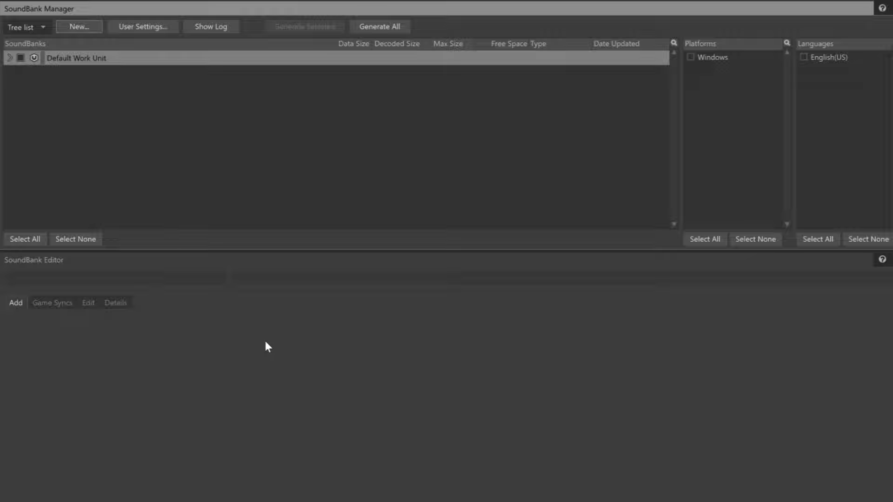
pyautogui.click(9, 58)
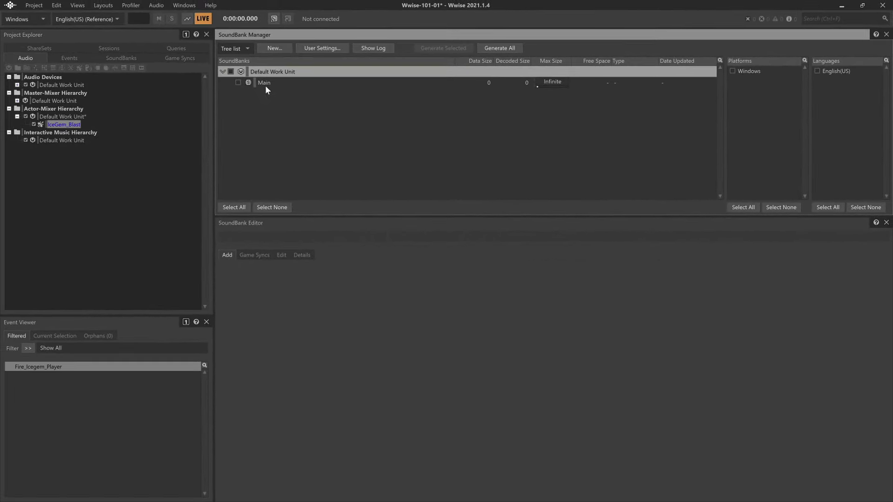
# - Add Fire_Icegem_Player to the Main SoundBank and review User Settings without changes
pyautogui.moveTo(138, 368); pyautogui.dragTo(269, 82)
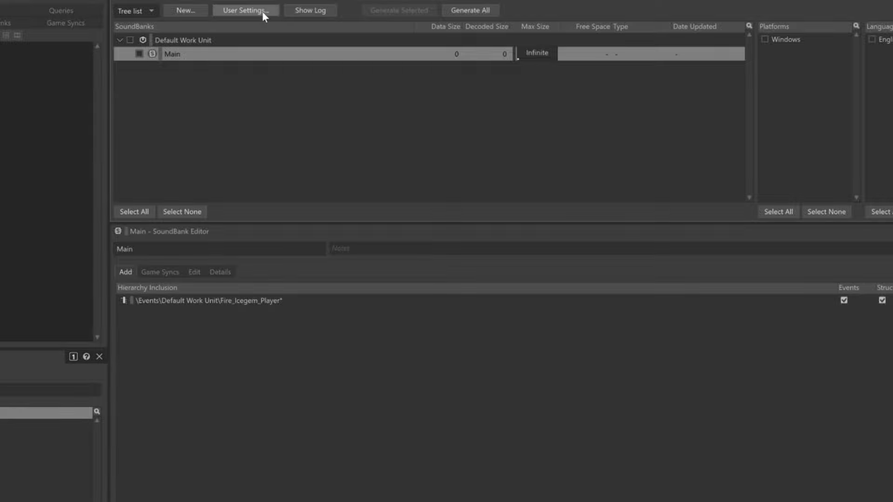
pyautogui.click(262, 12)
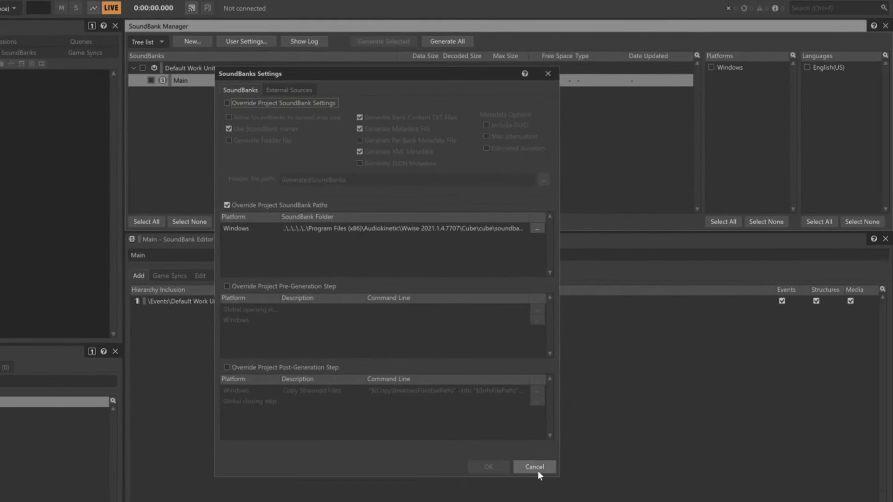
pyautogui.click(534, 467)
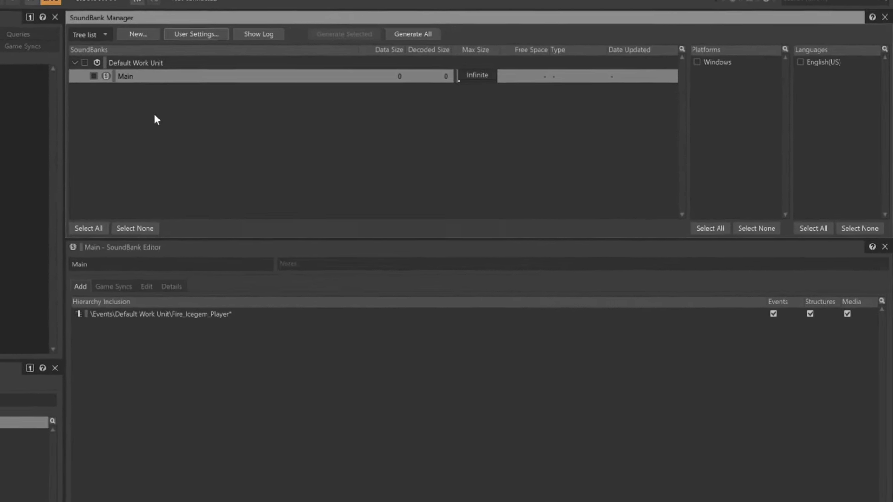
# - Generate the Main SoundBank for Windows and English(US), then close the results report
pyautogui.click(92, 76)
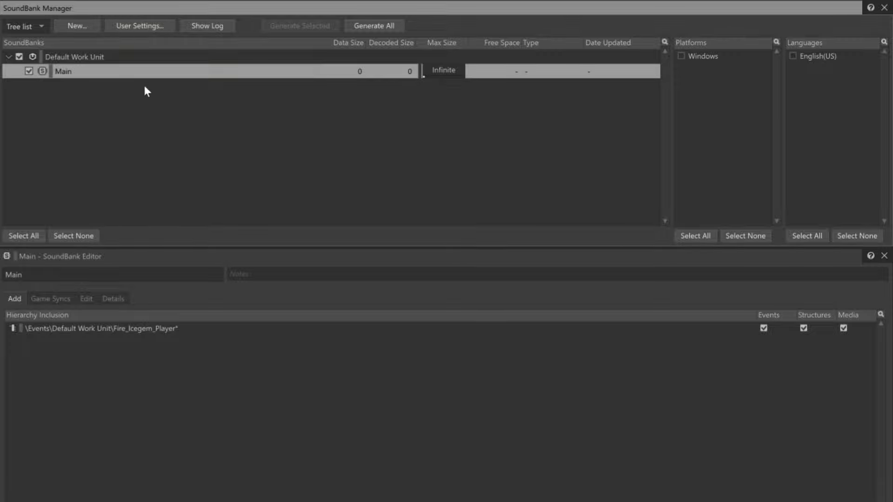
pyautogui.click(681, 56)
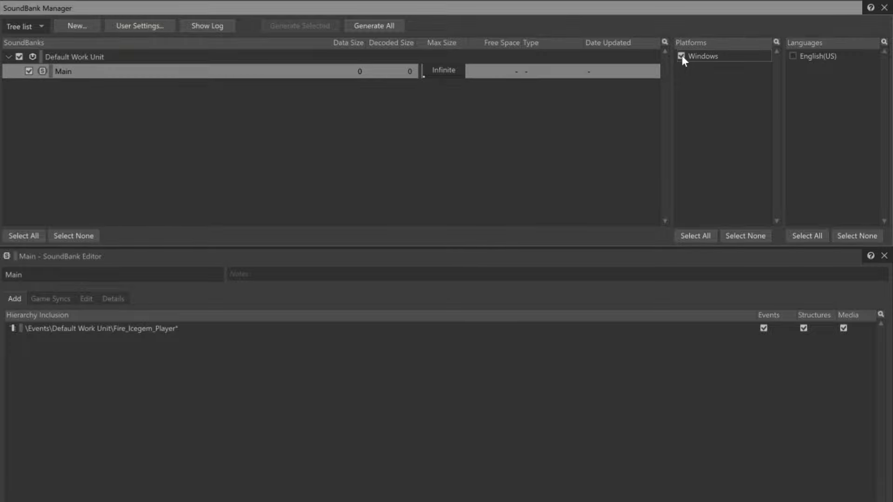
pyautogui.click(792, 57)
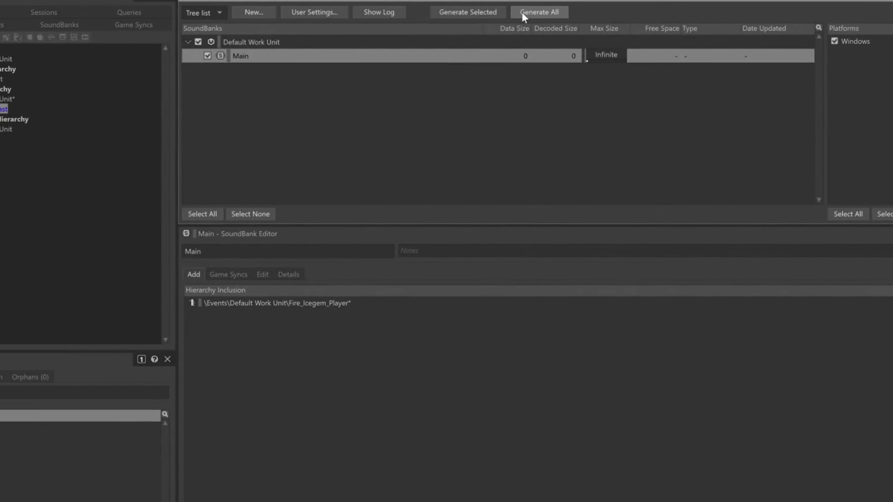
pyautogui.click(513, 13)
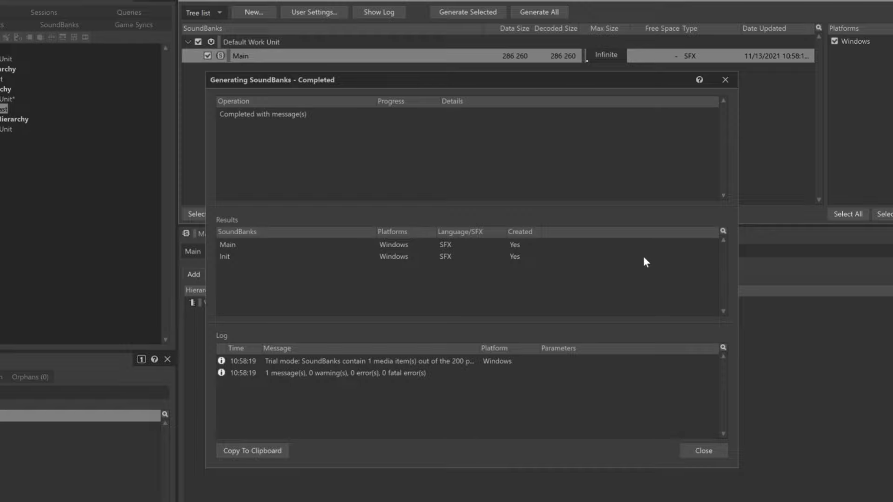
pyautogui.click(712, 450)
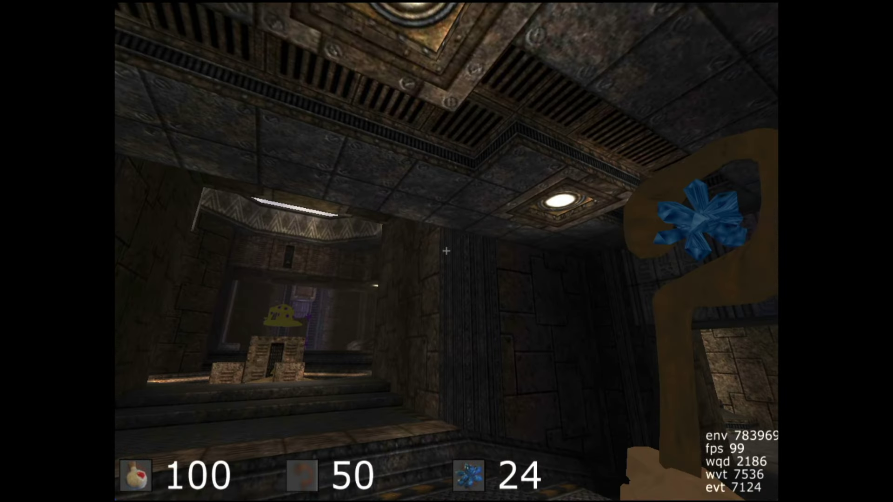
# - Walk toward the stone wall in the Cube game holding the ice gem staff
pyautogui.press('w')
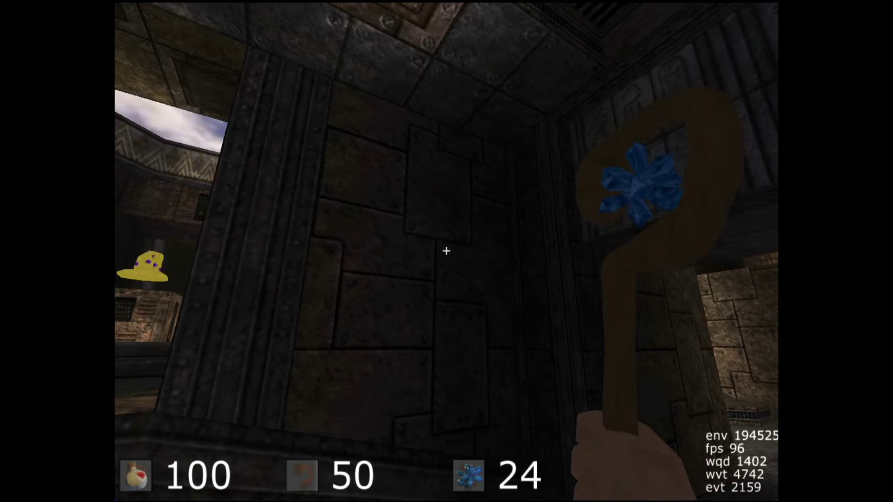